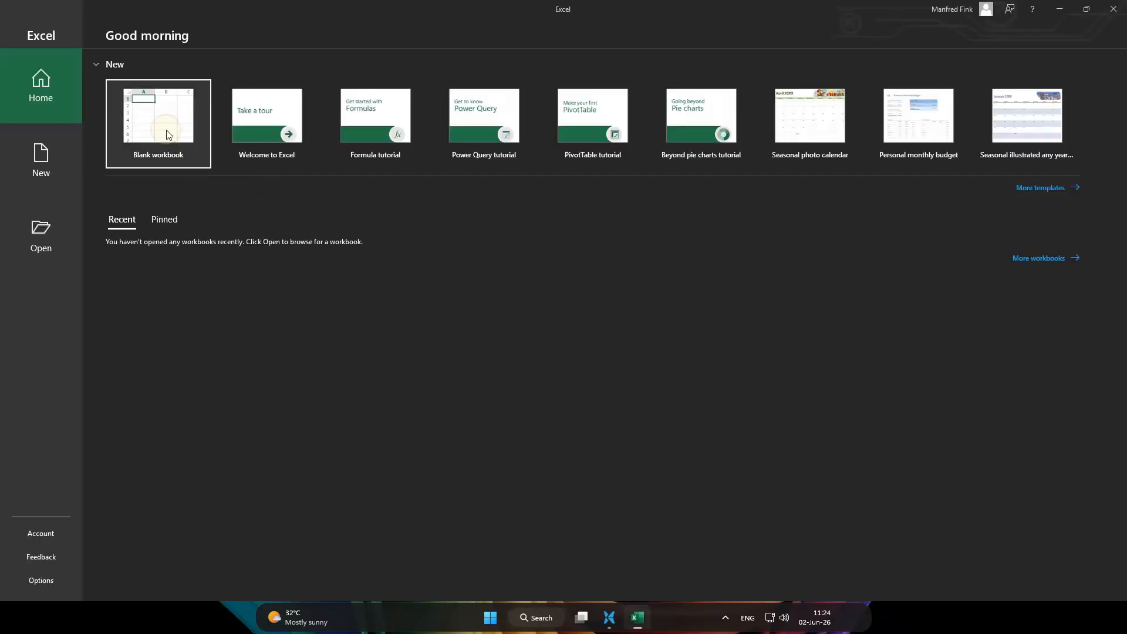
# Create a blank workbook and open the file browser of the Excel Add-ins manager from the program options.
pyautogui.click(169, 135)
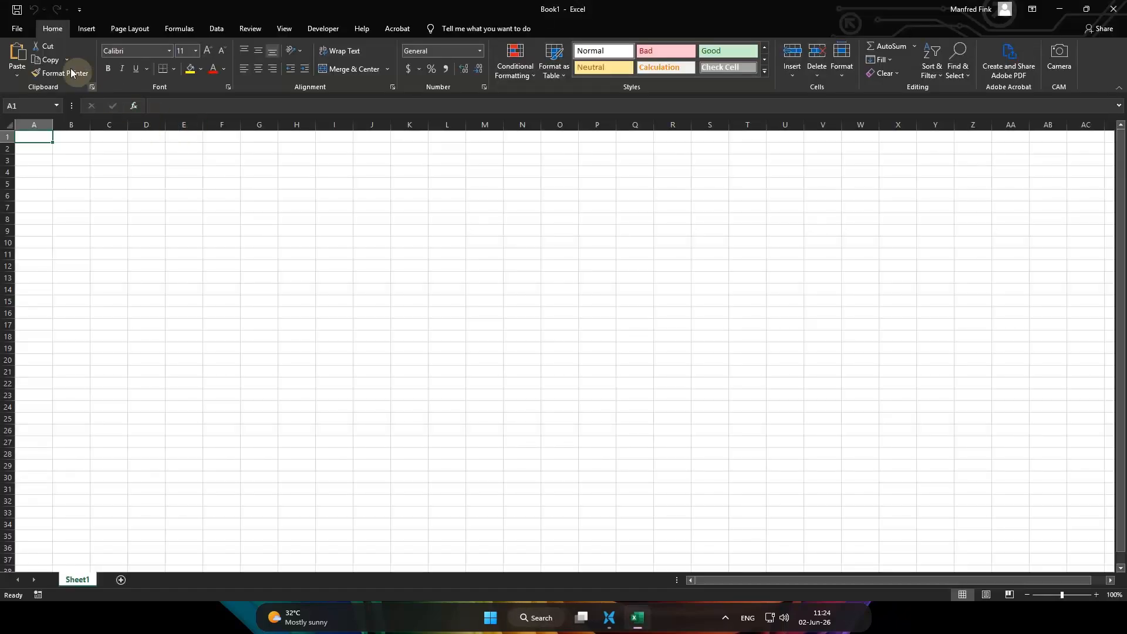
pyautogui.click(17, 29)
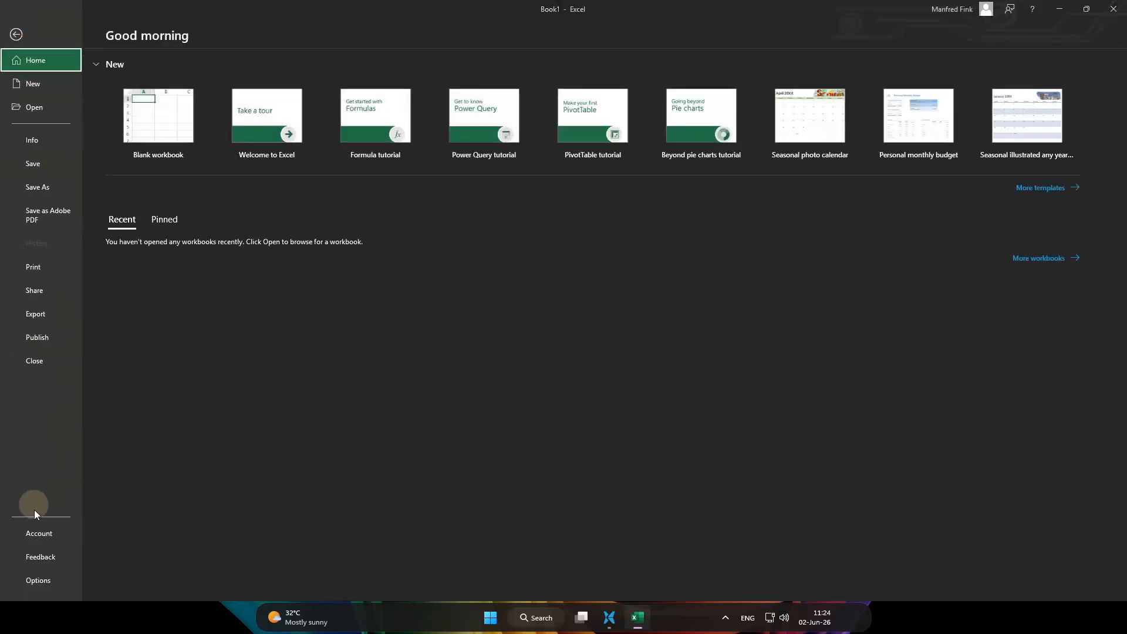
pyautogui.click(36, 583)
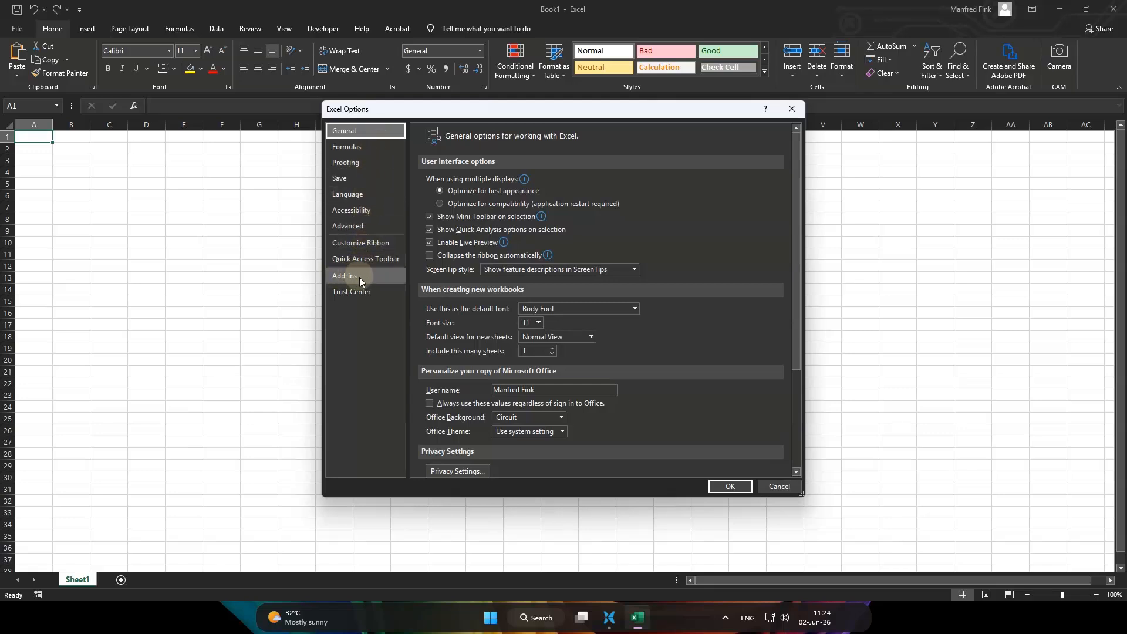
pyautogui.click(341, 277)
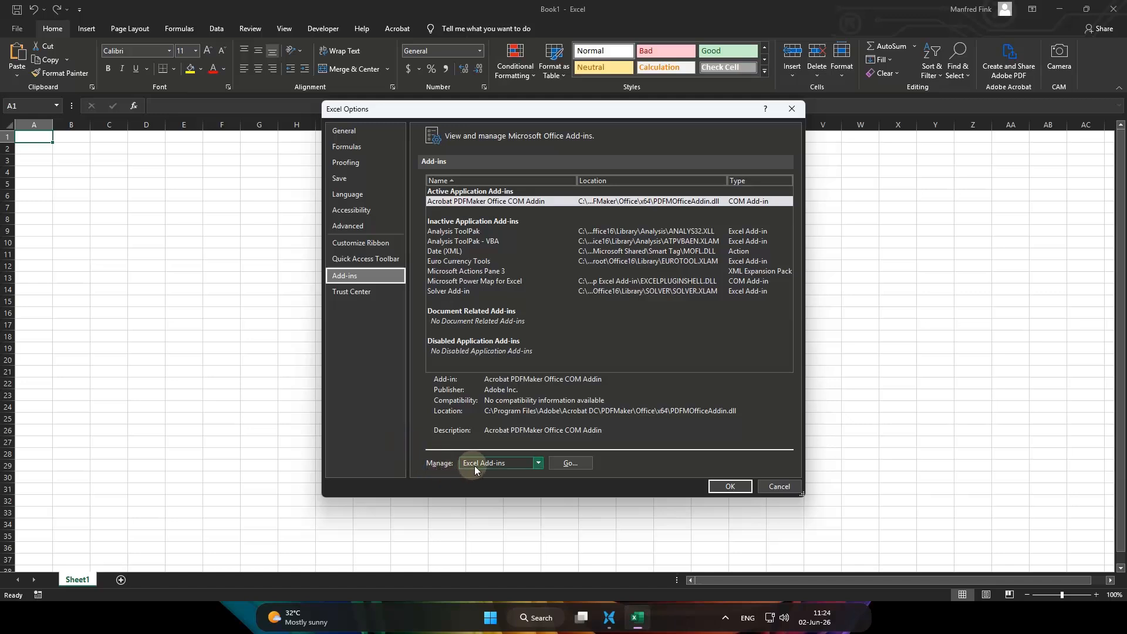
pyautogui.click(569, 463)
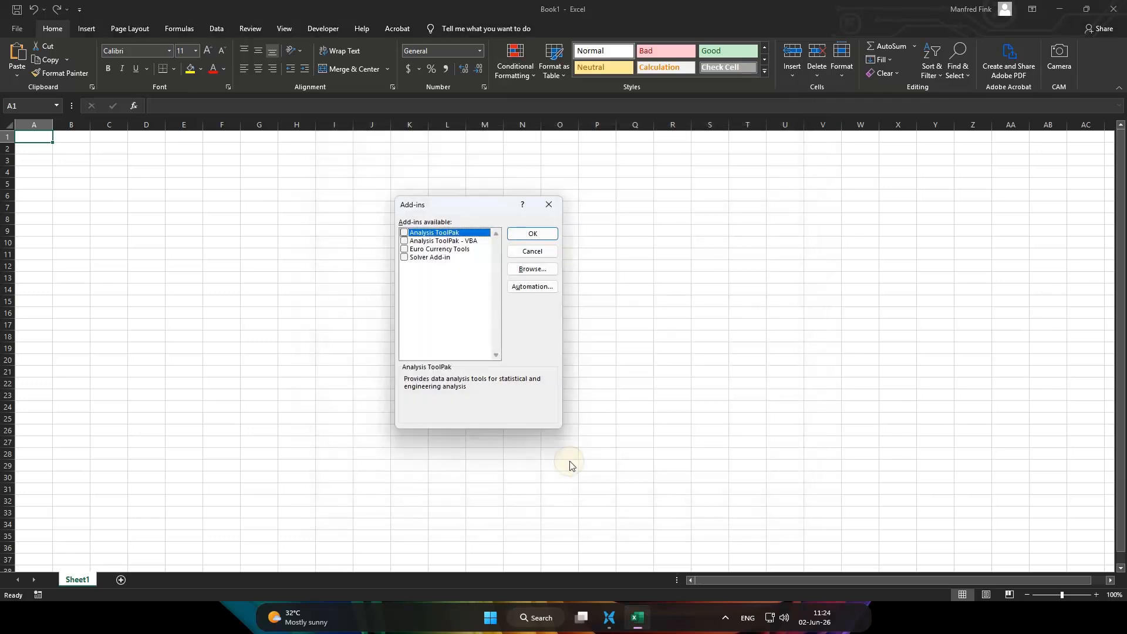
pyautogui.click(522, 271)
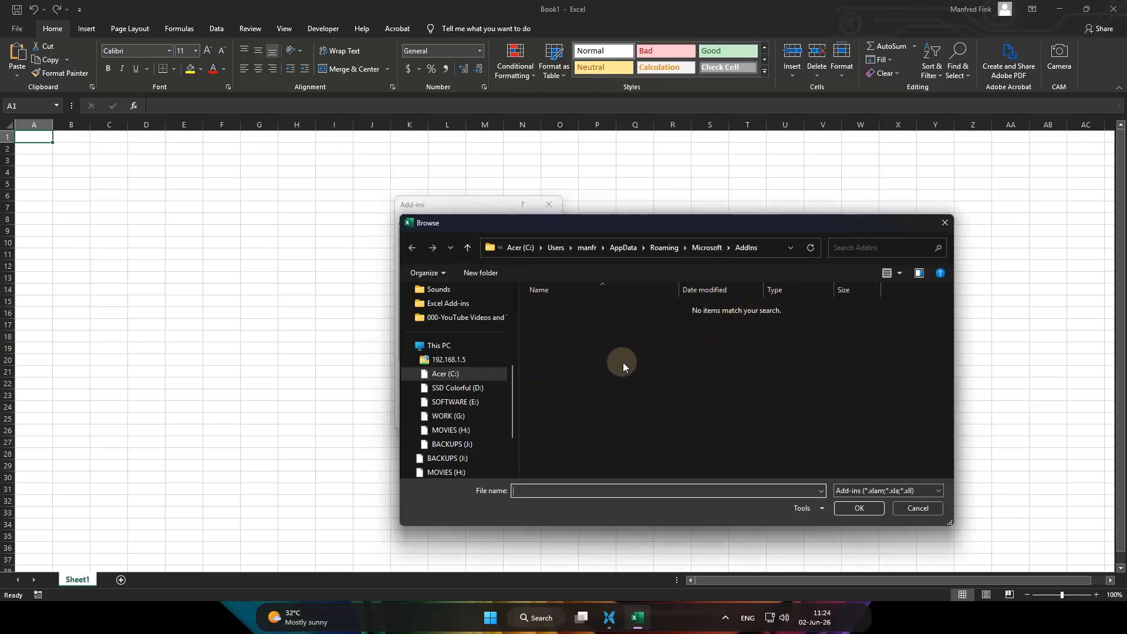
# Copy the default AddIns folder path and open it in the file manager beside the Desktop's Excel Add-ins folder.
pyautogui.click(776, 248)
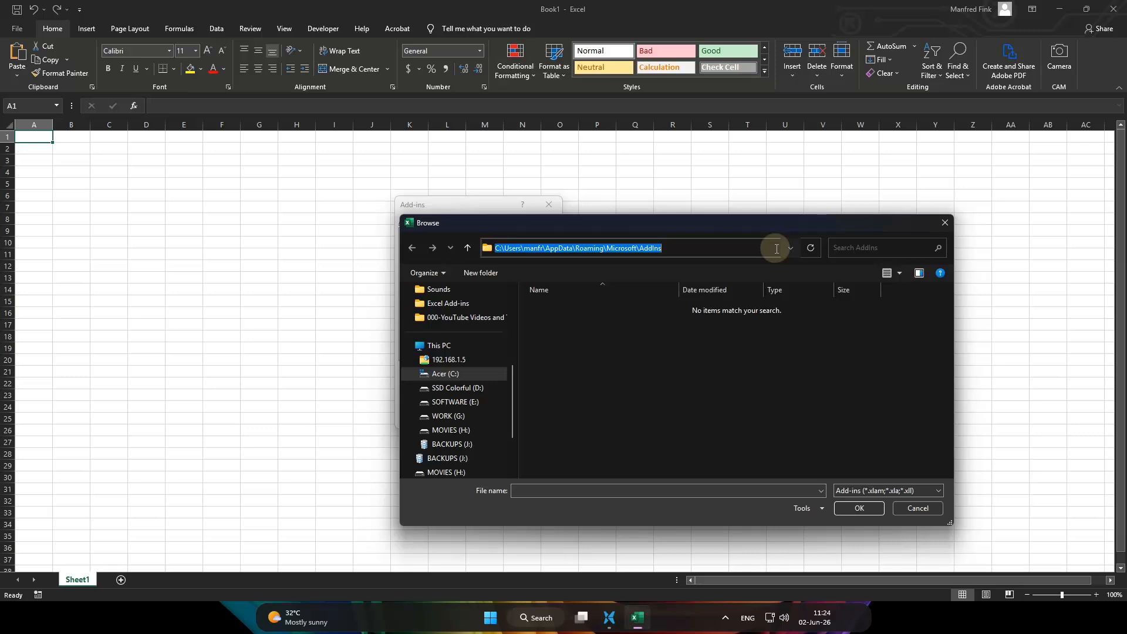
pyautogui.hotkey('ctrl', 'c')
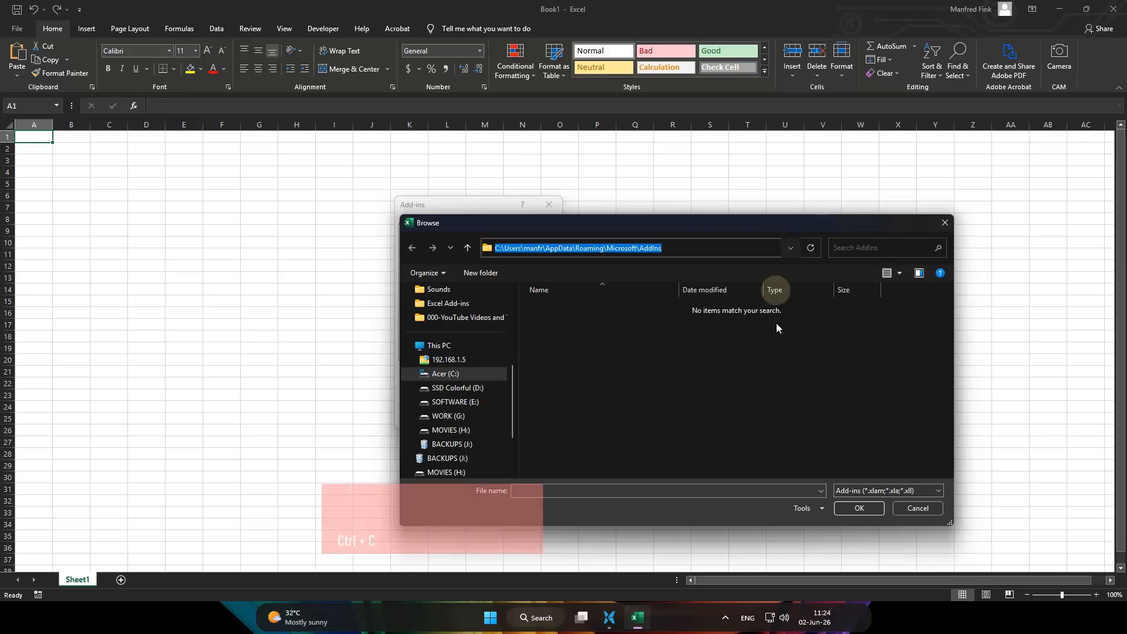
pyautogui.click(611, 618)
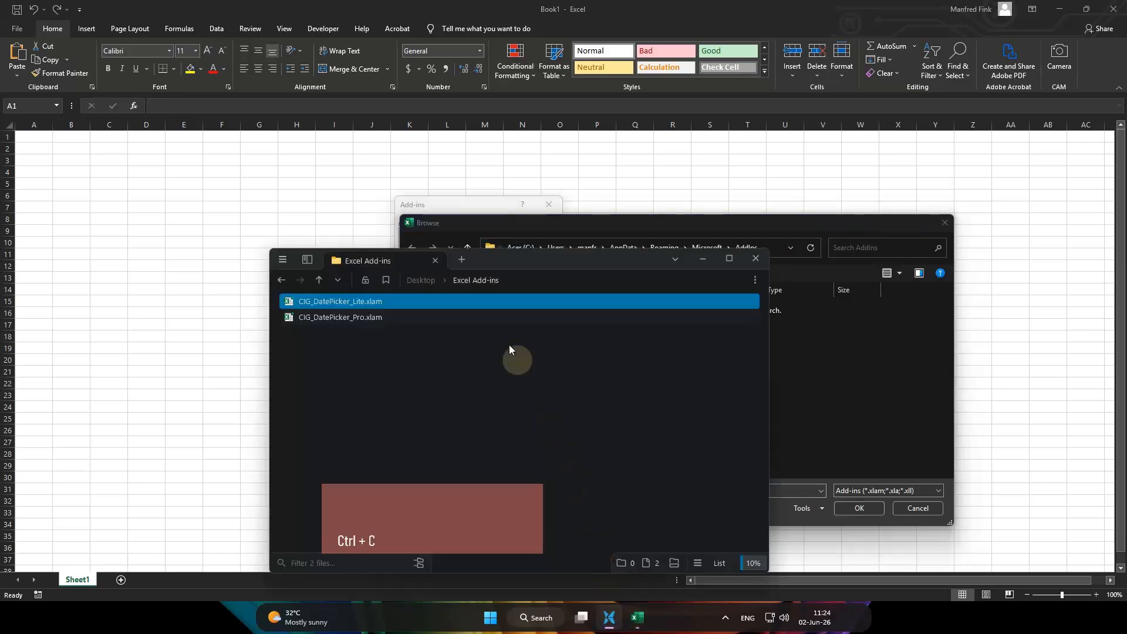
pyautogui.moveTo(496, 257); pyautogui.dragTo(446, 246)
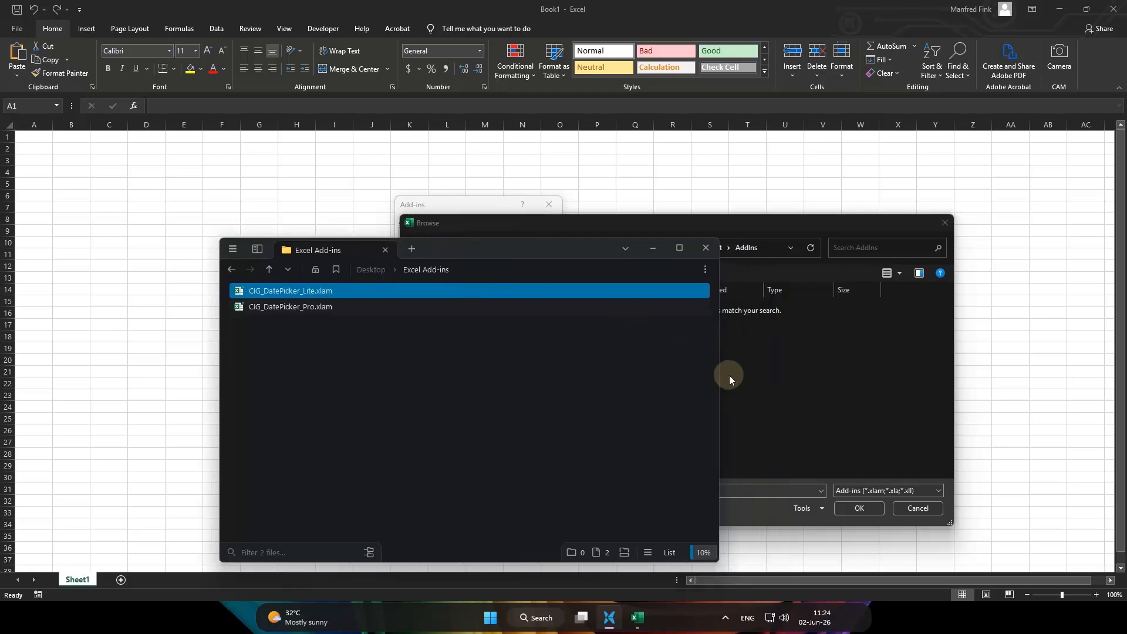
pyautogui.moveTo(717, 372); pyautogui.dragTo(998, 361)
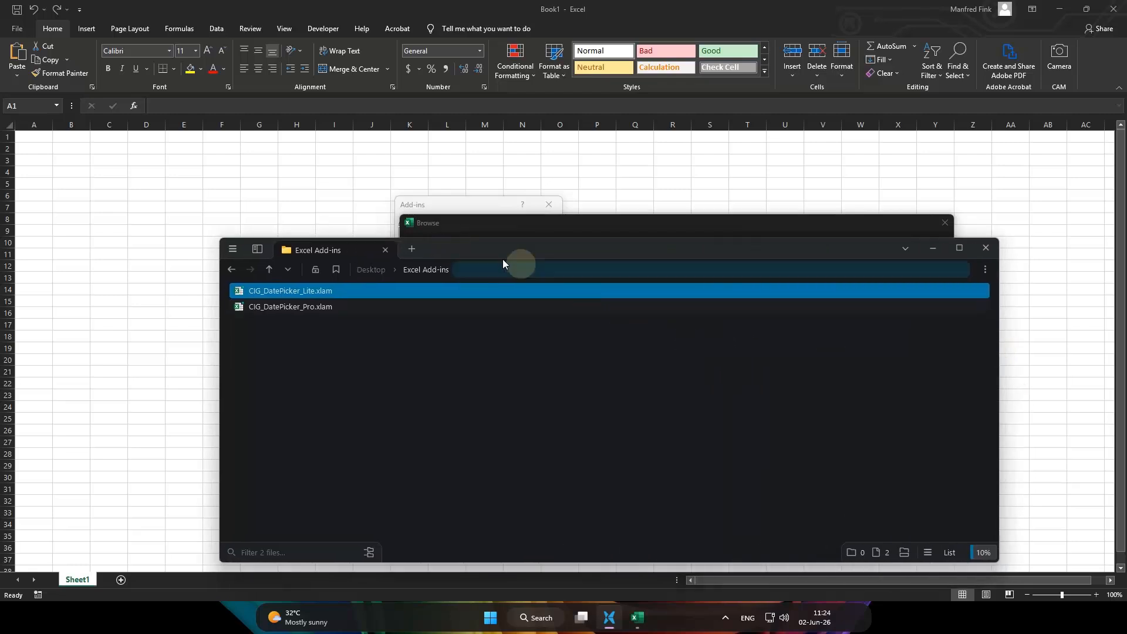
pyautogui.click(415, 251)
pyautogui.moveTo(430, 251); pyautogui.dragTo(668, 379)
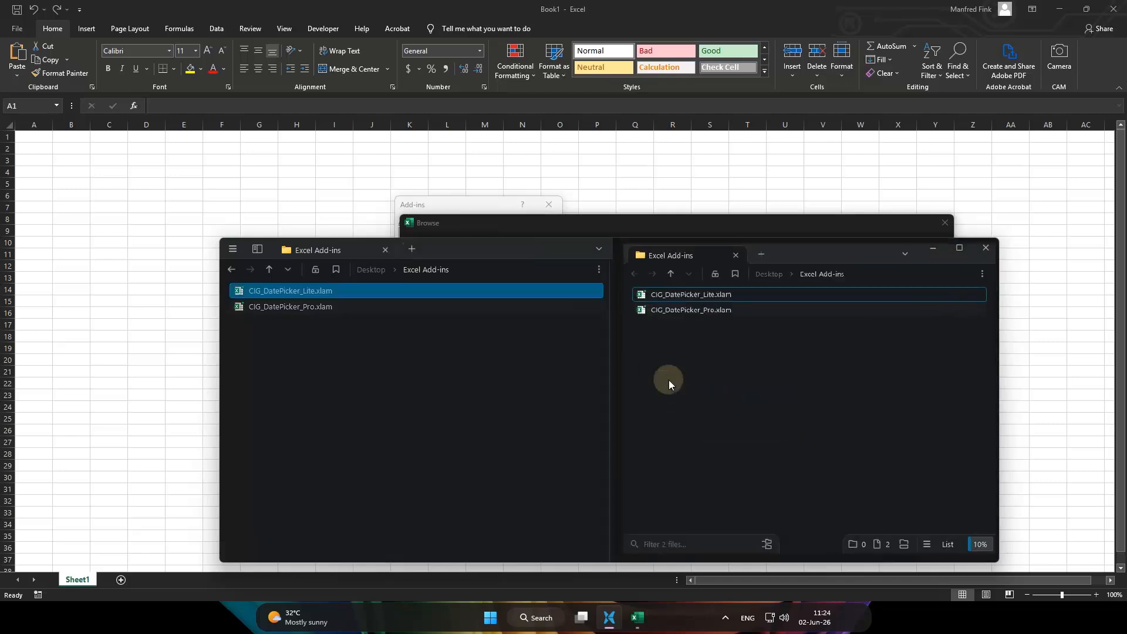
pyautogui.click(885, 270)
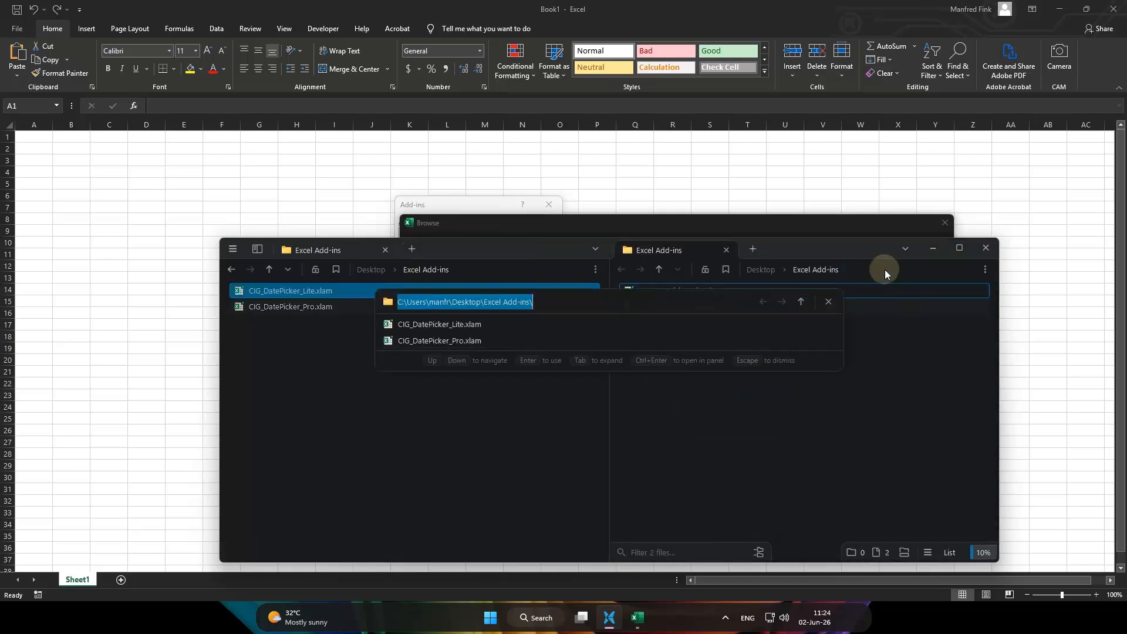
pyautogui.hotkey('ctrl', 'v')
pyautogui.press('Return')
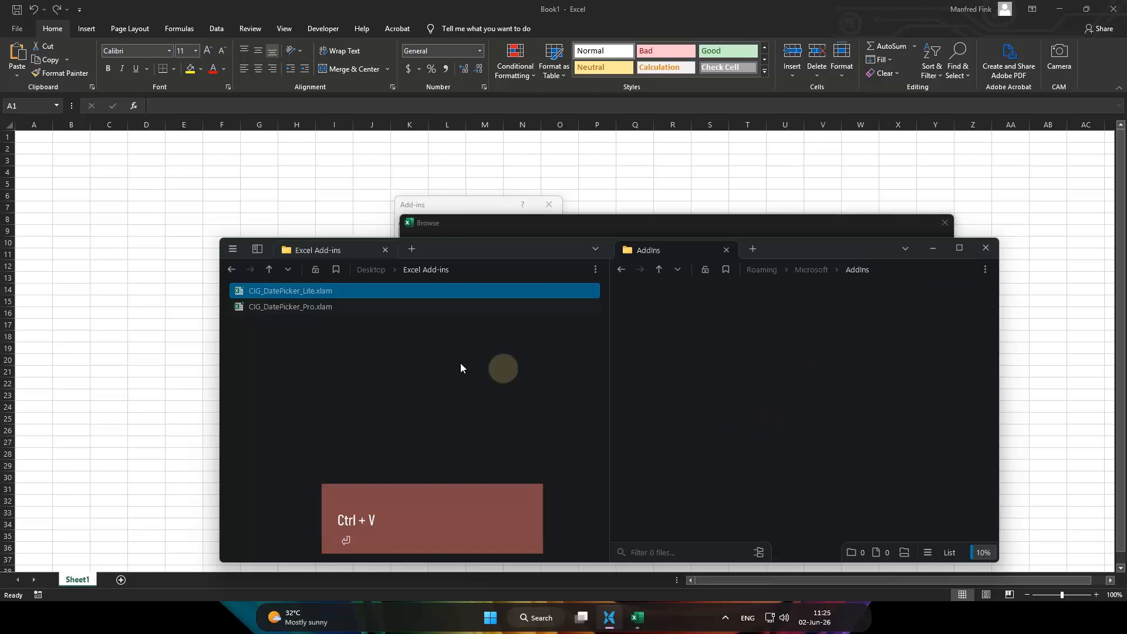
# Copy CIG_DatePicker_Pro.xlam from the Excel Add-ins folder into the AddIns folder and return to the Browse dialog.
pyautogui.click(279, 306)
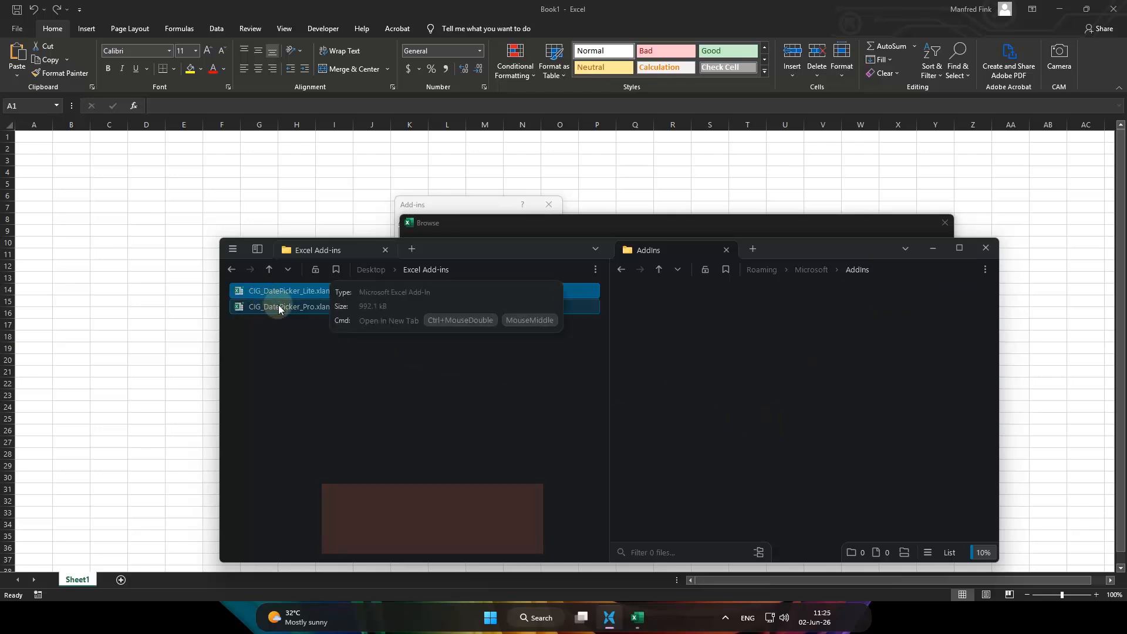
pyautogui.hotkey('ctrl', 'c')
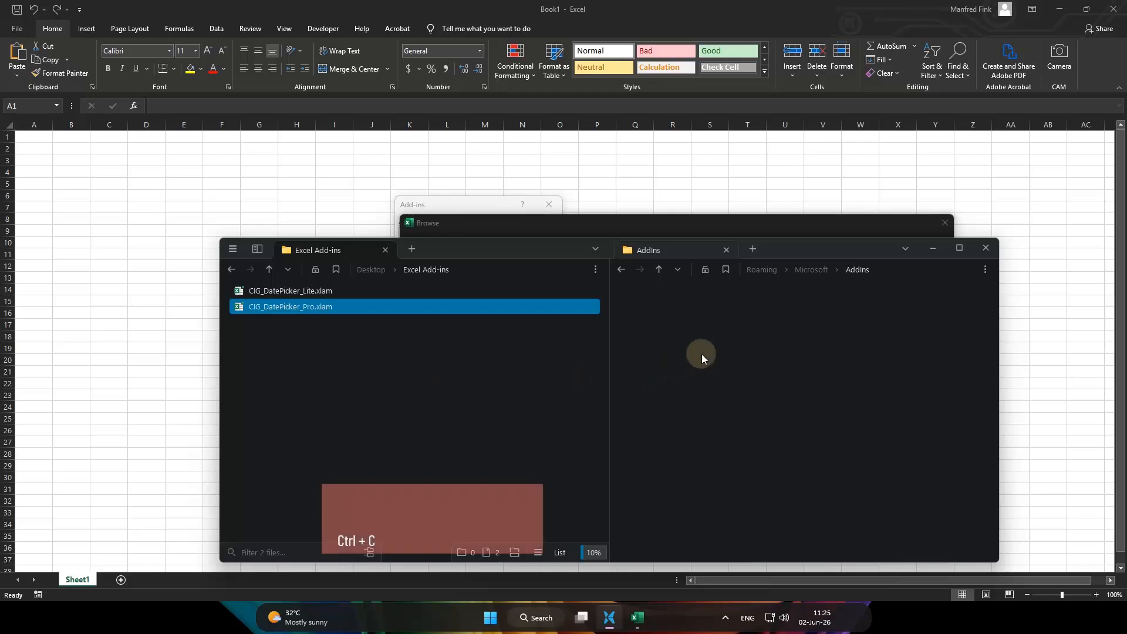
pyautogui.click(702, 354)
pyautogui.hotkey('ctrl', 'v')
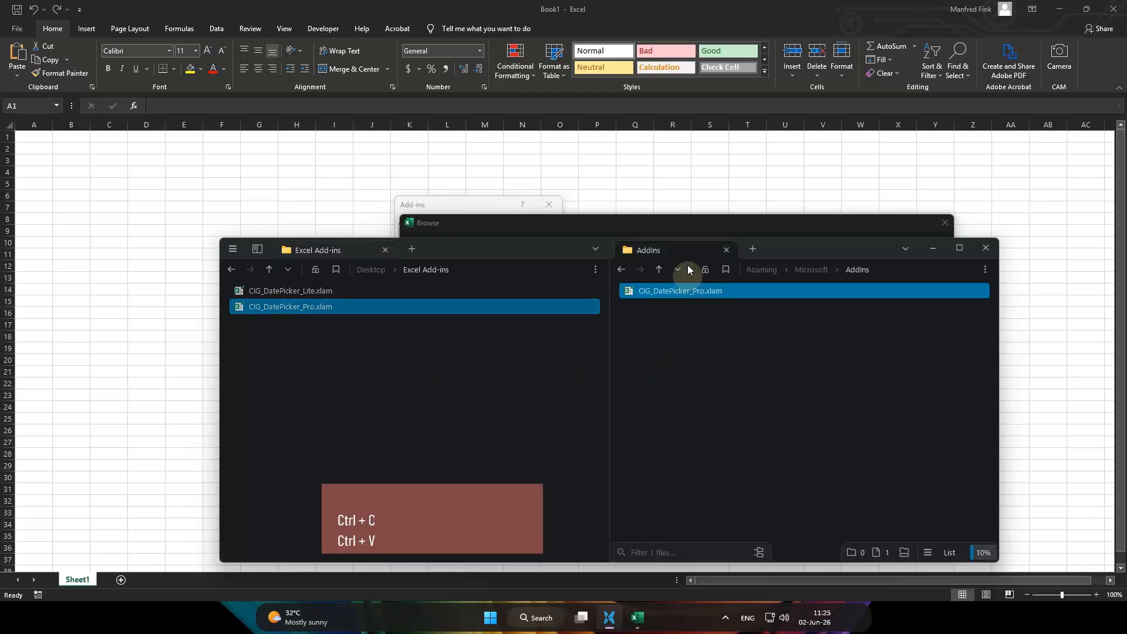
pyautogui.click(680, 224)
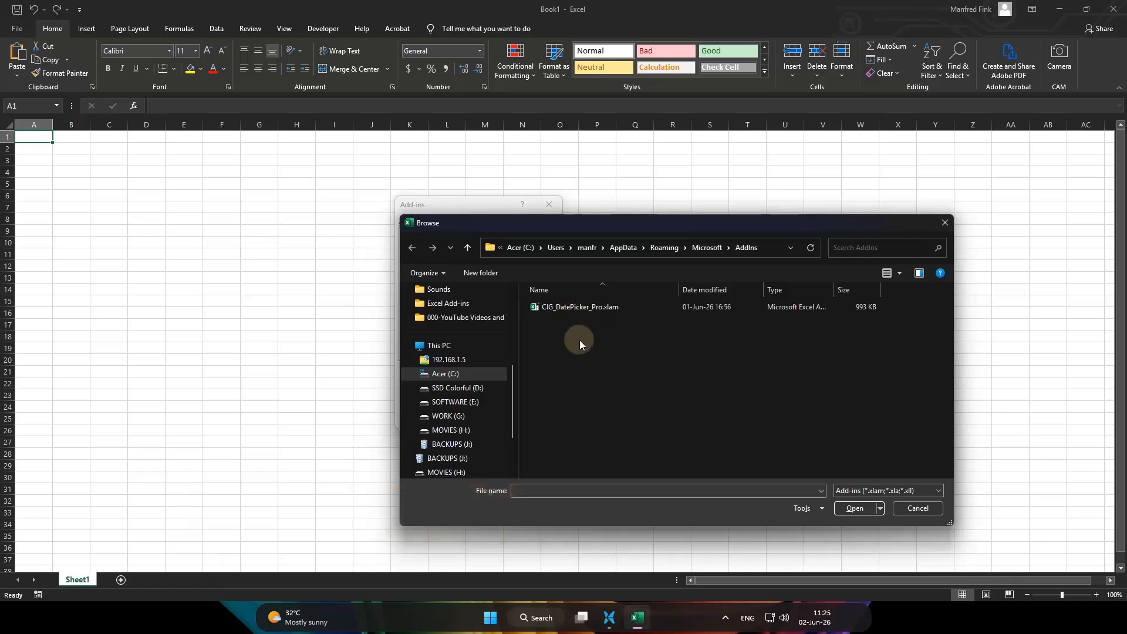
# Switch to the file manager, delete CIG_DatePicker_Pro.xlam from the AddIns folder, and restore the narrower single-pane window.
pyautogui.click(608, 617)
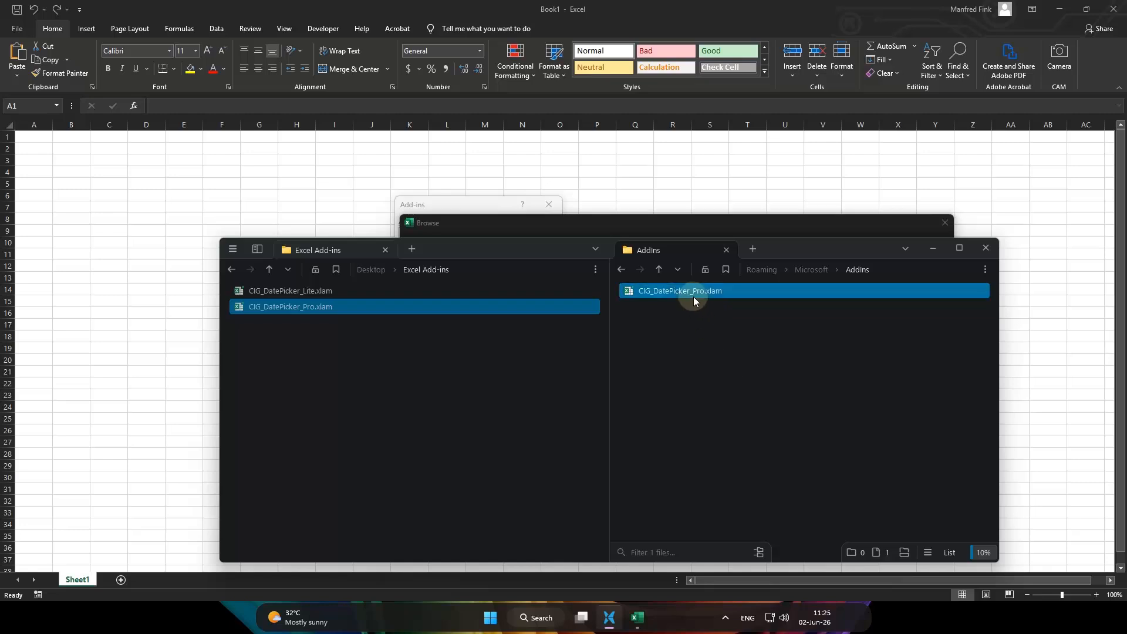
pyautogui.press('Delete')
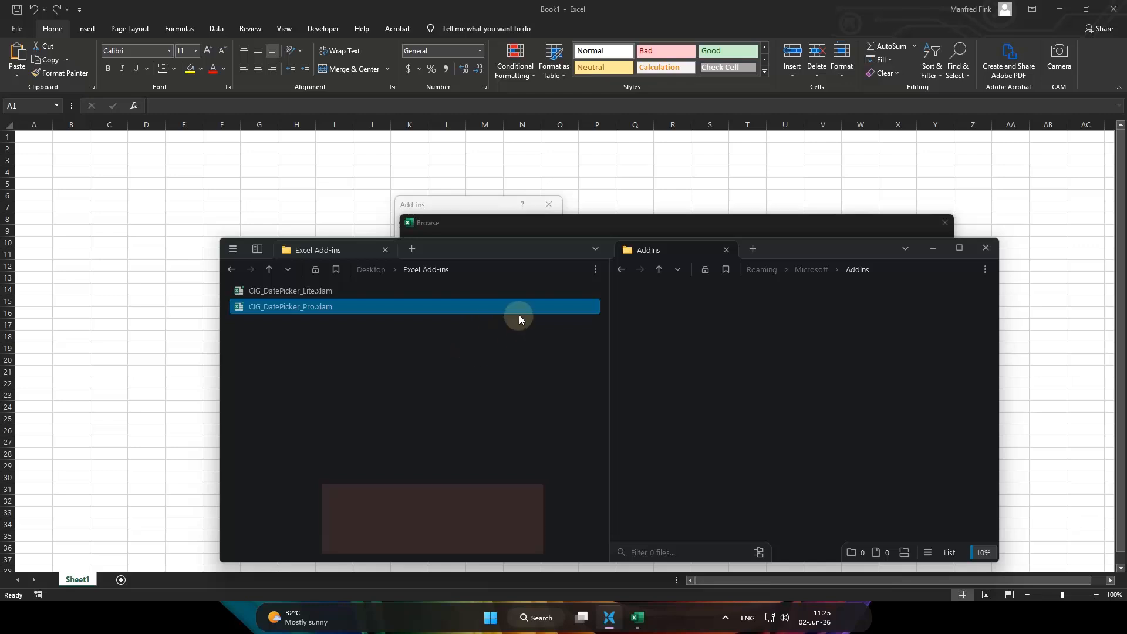
pyautogui.click(727, 251)
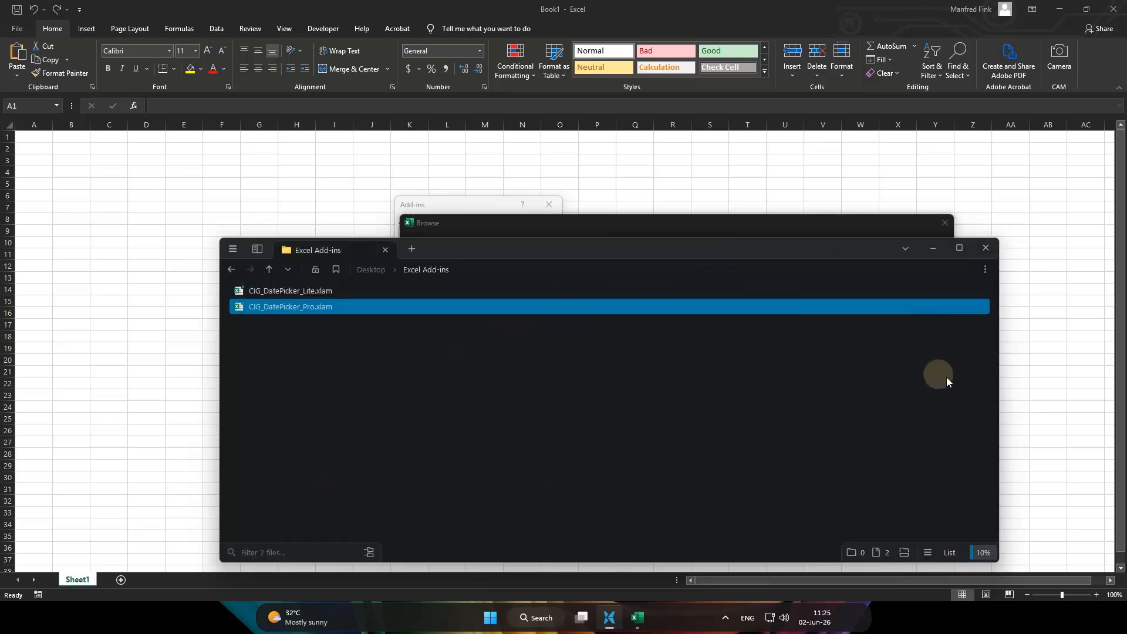
pyautogui.moveTo(997, 382); pyautogui.dragTo(649, 420)
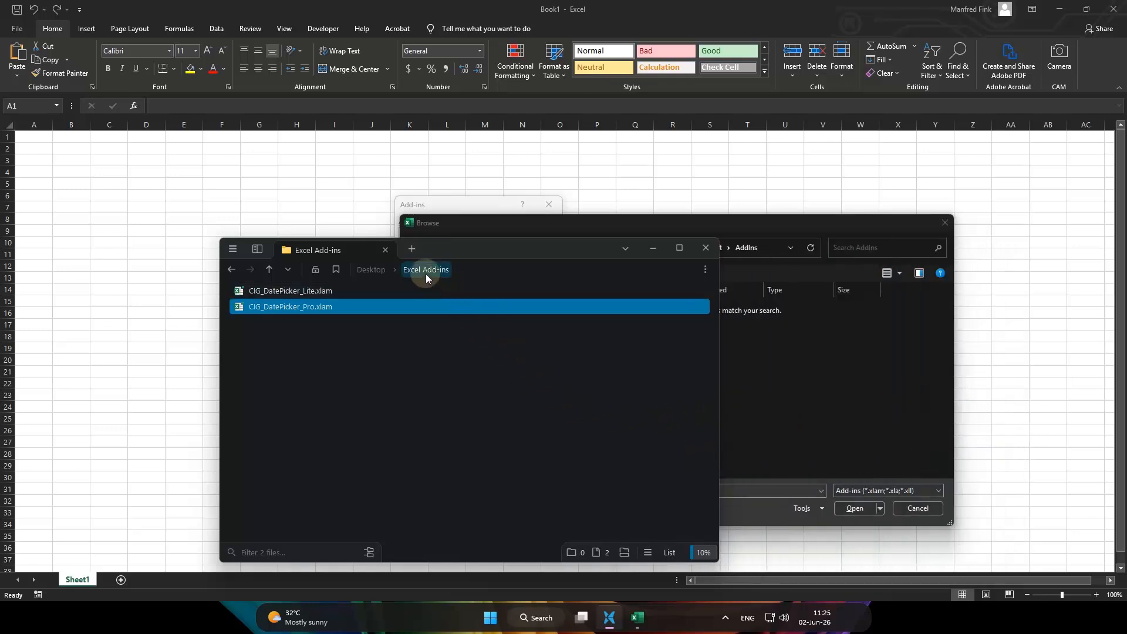
# Copy the path of the Desktop's Excel Add-ins folder and open that folder in the Browse dialog.
pyautogui.click(475, 268)
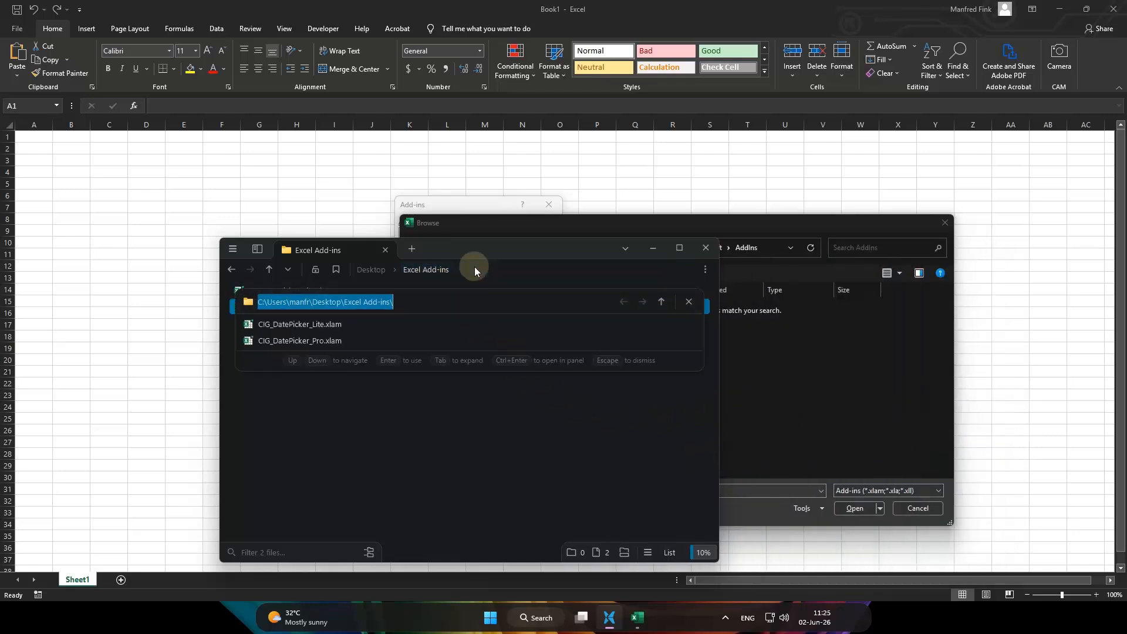
pyautogui.hotkey('ctrl', 'c')
pyautogui.click(716, 224)
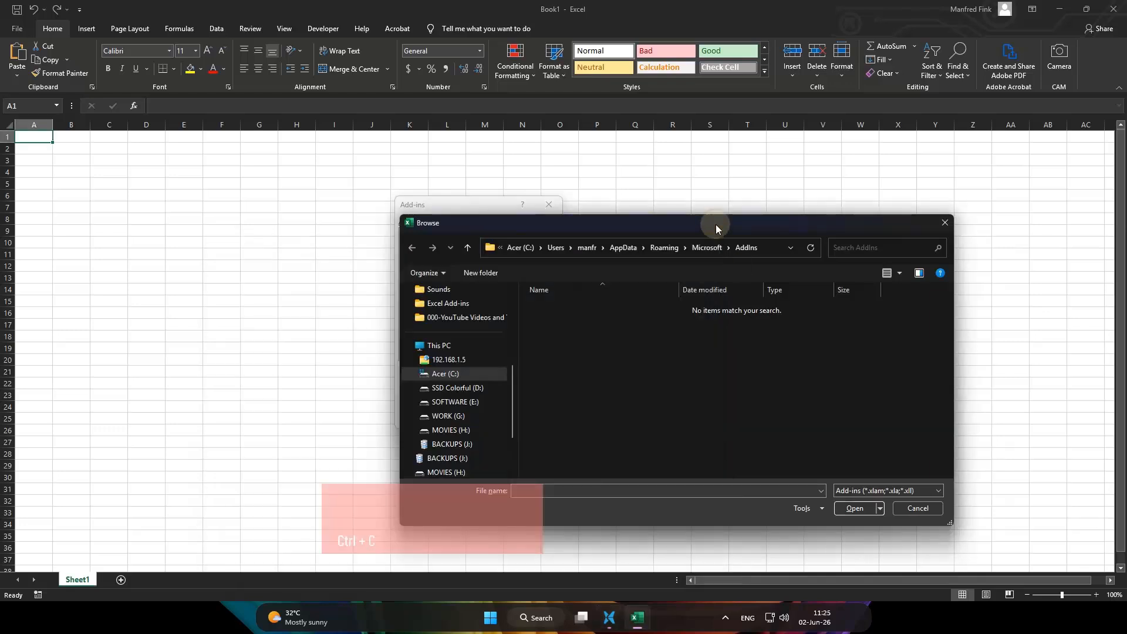
pyautogui.click(771, 248)
pyautogui.hotkey('ctrl', 'v')
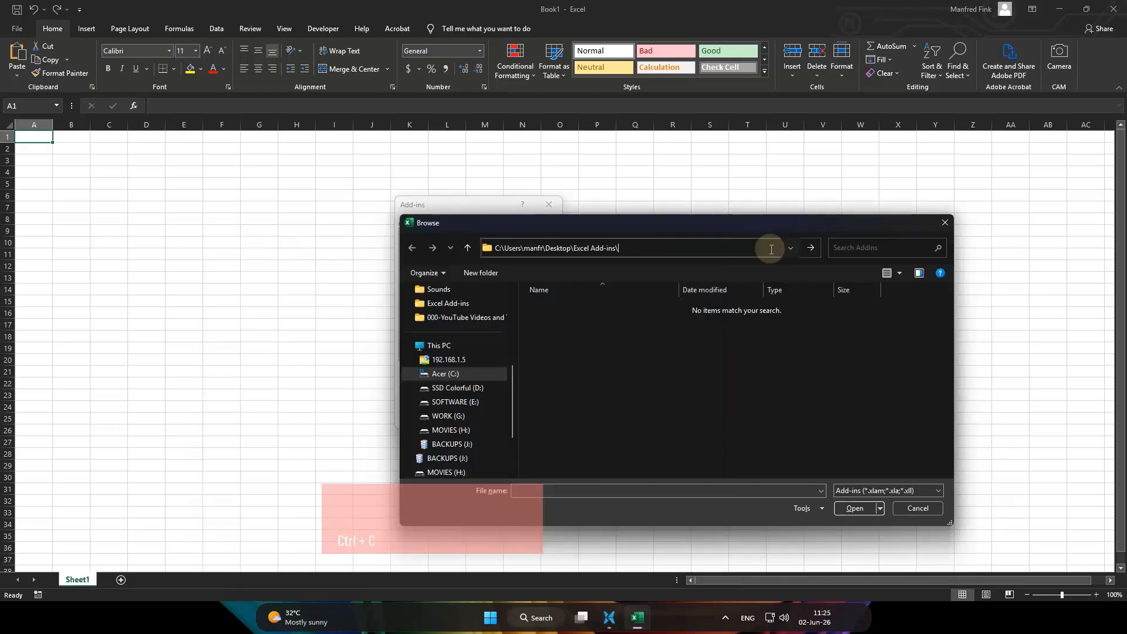
pyautogui.press('Return')
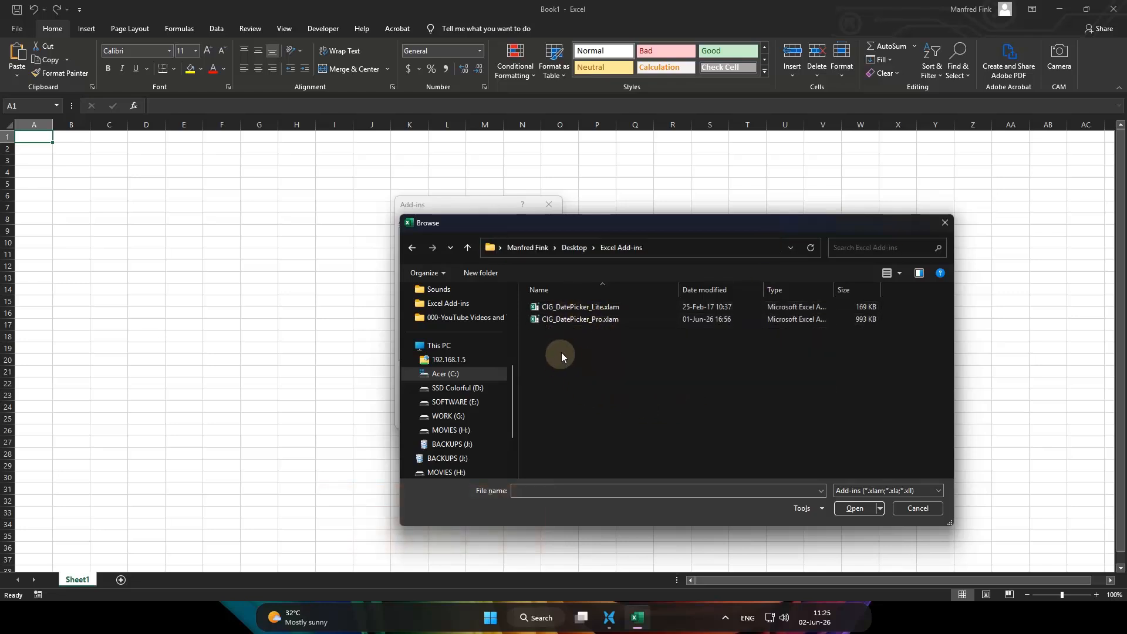
# Add CIG_DatePicker_Pro.xlam to the available add-ins and apply it with CIG-DatePicker Pro enabled.
pyautogui.click(559, 319)
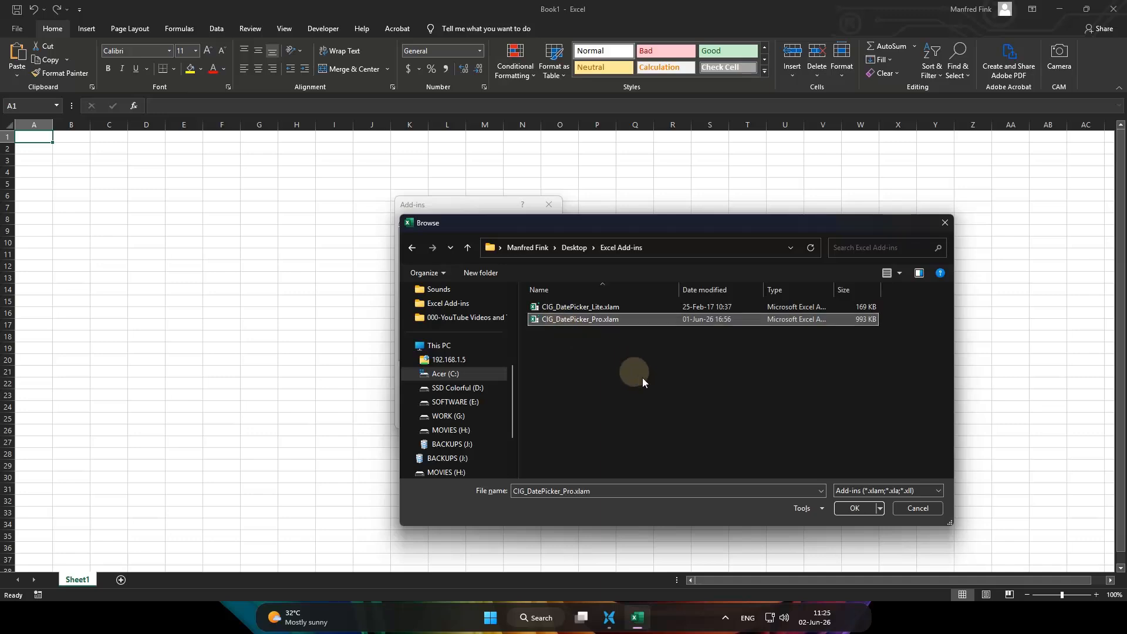
pyautogui.click(851, 508)
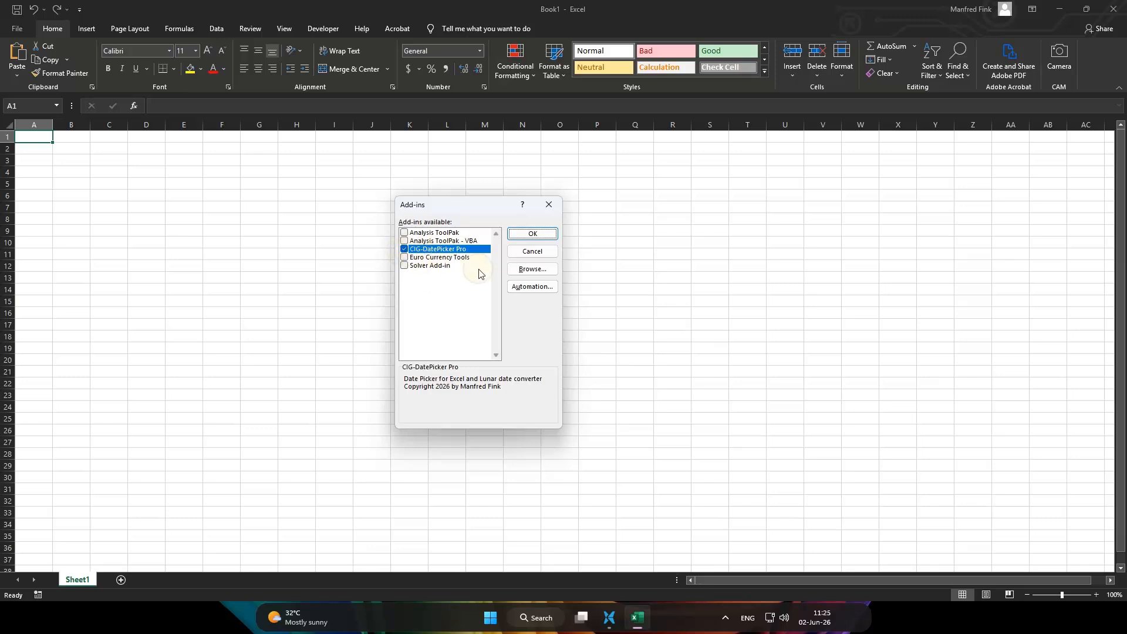
pyautogui.click(526, 235)
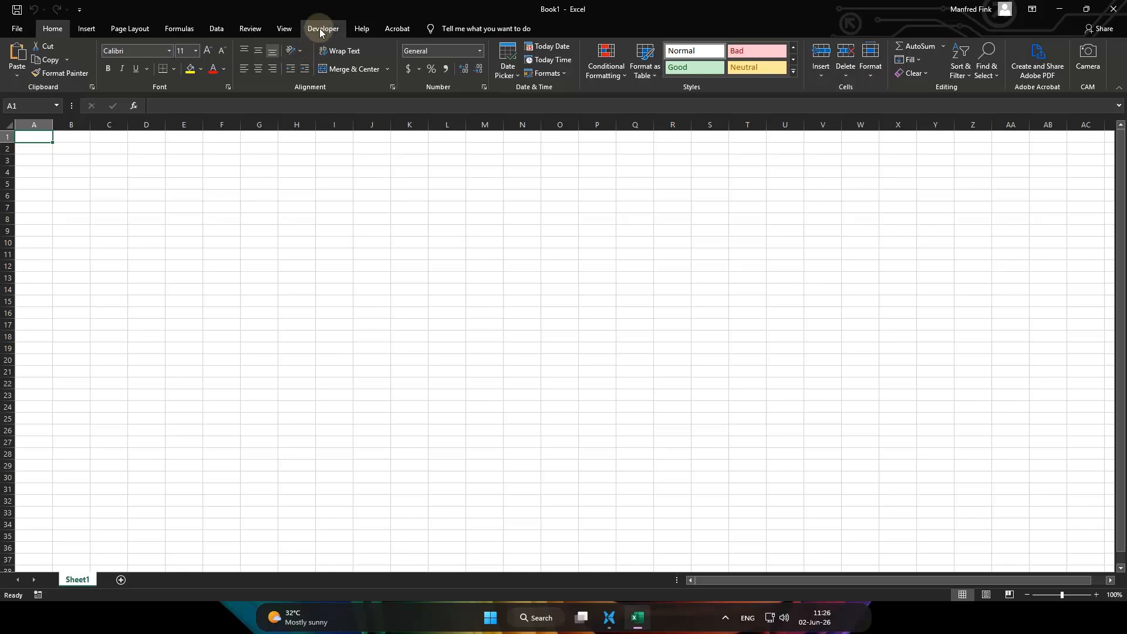
# Check the Developer entry in the ribbon customization options and leave without saving changes.
pyautogui.rightClick(280, 31)
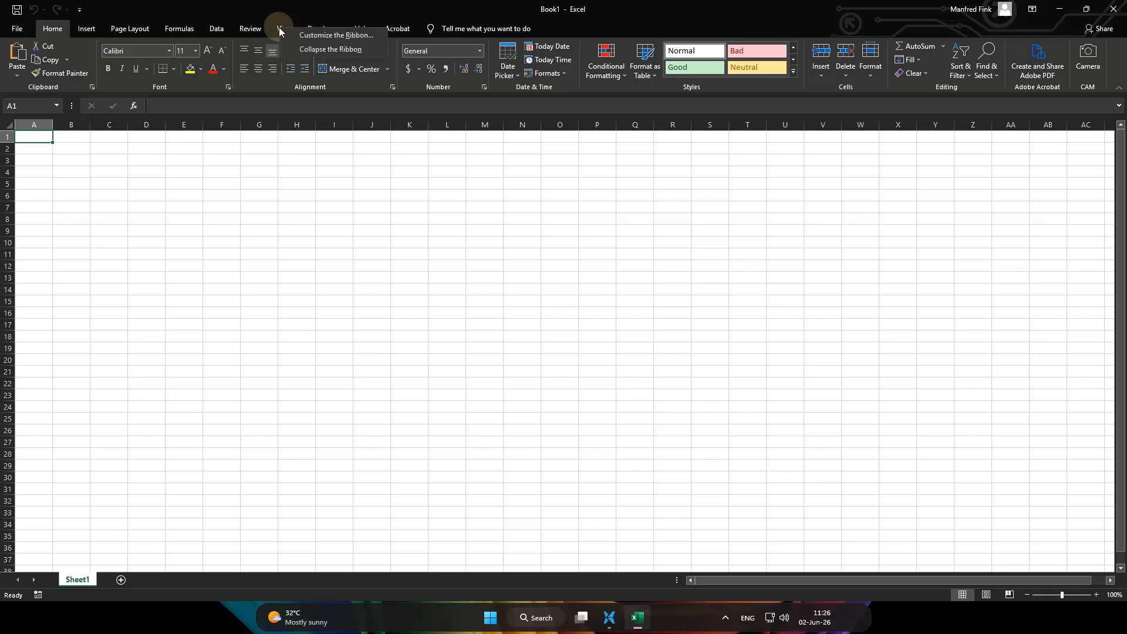
pyautogui.click(325, 35)
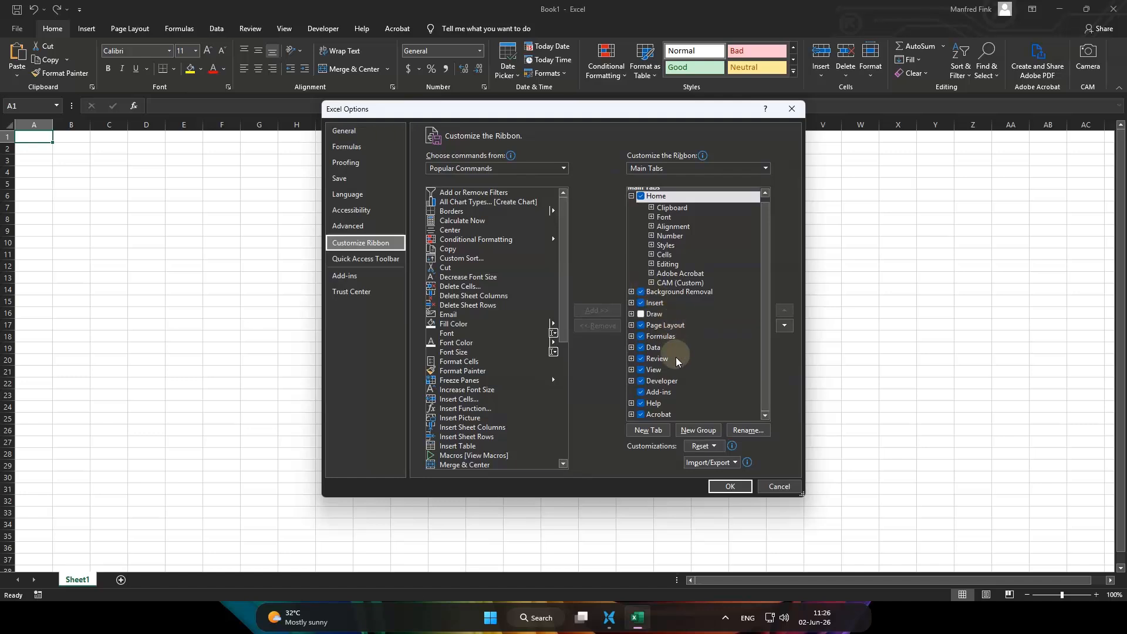
pyautogui.click(641, 383)
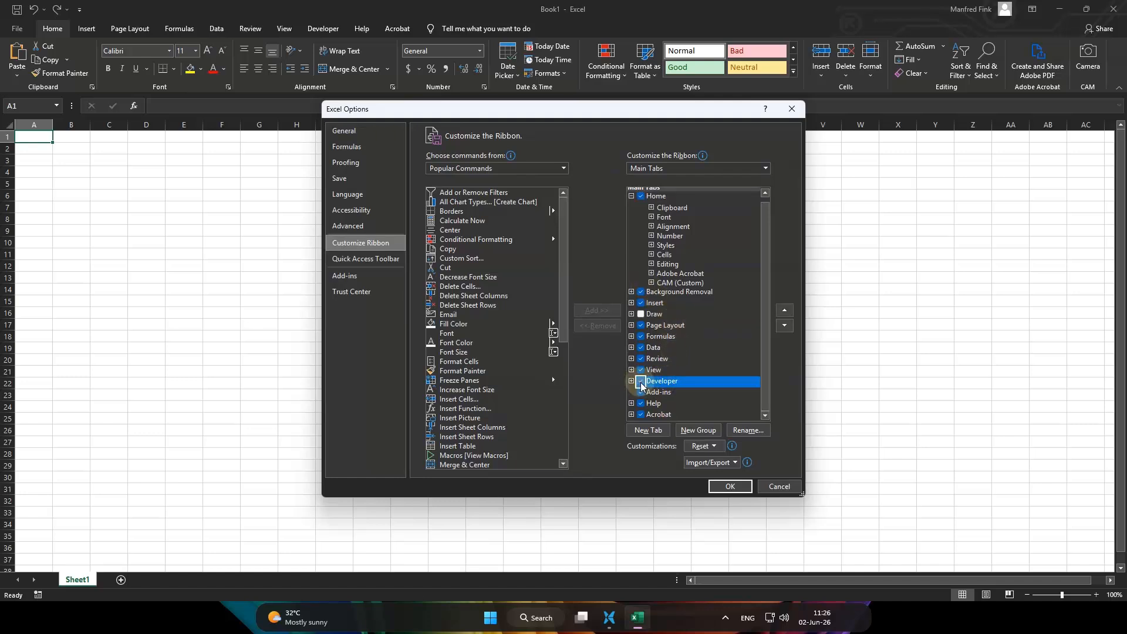
pyautogui.click(780, 486)
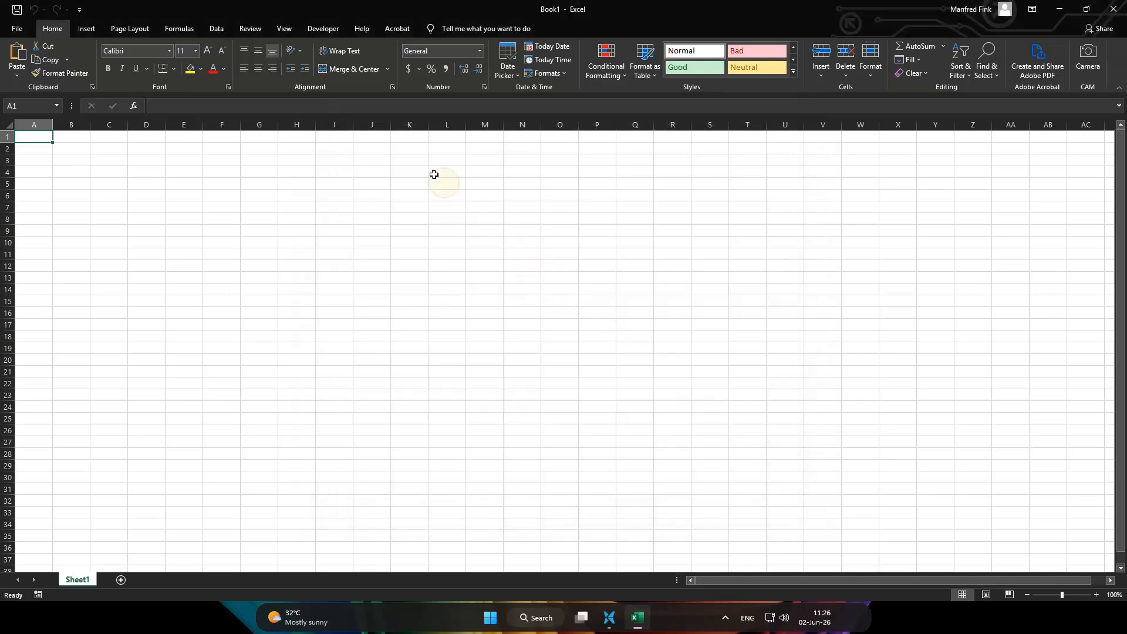
# Open the Excel Add-ins manager through the Developer commands to view the available add-ins, and close it without changes.
pyautogui.click(324, 31)
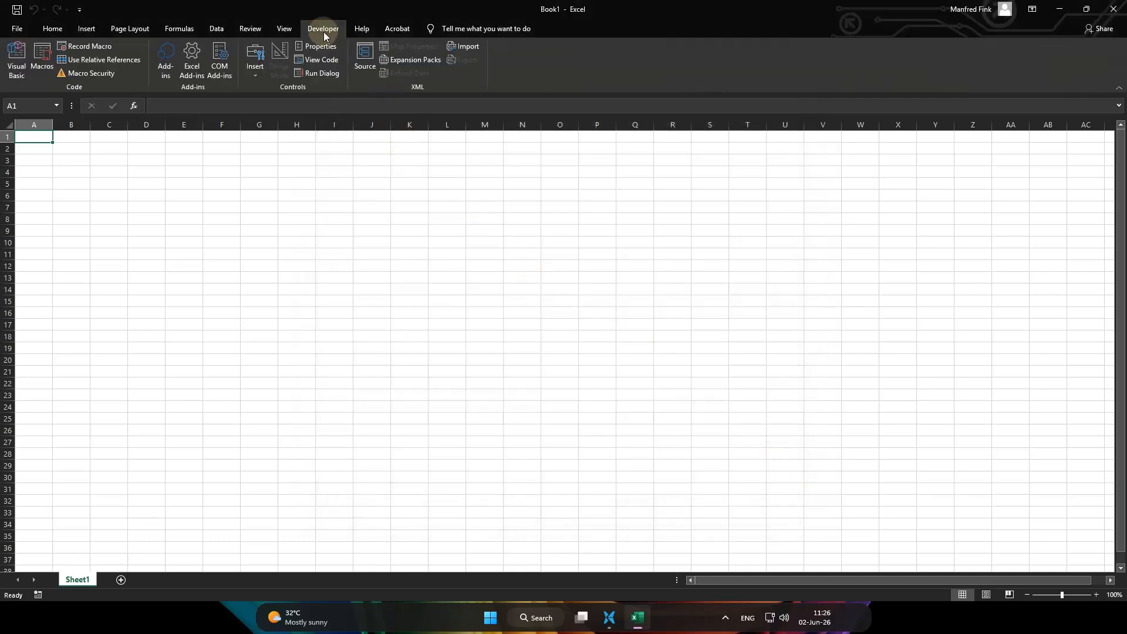
pyautogui.click(189, 63)
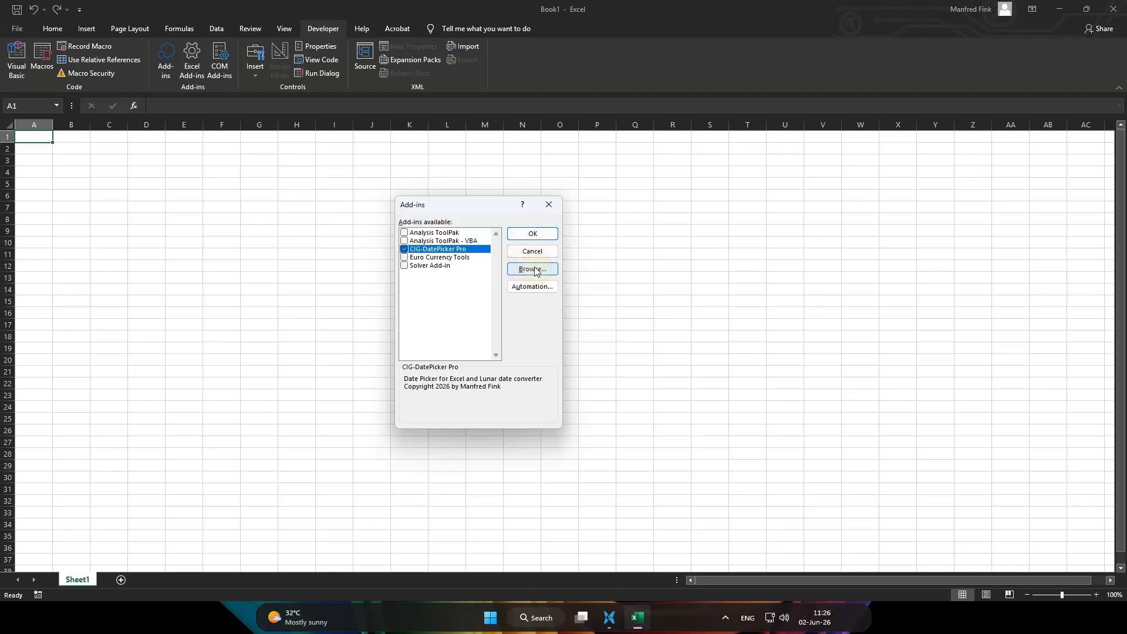
pyautogui.click(547, 204)
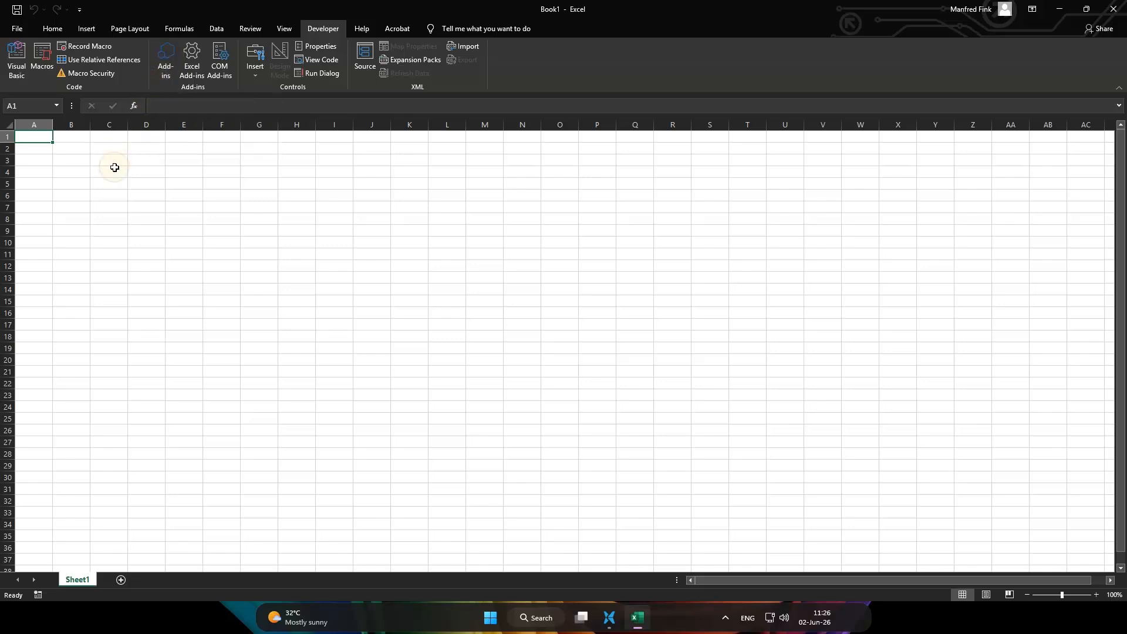
# Browse the Office Add-ins store listings, close the store without adding anything, and return to the Home commands.
pyautogui.click(170, 54)
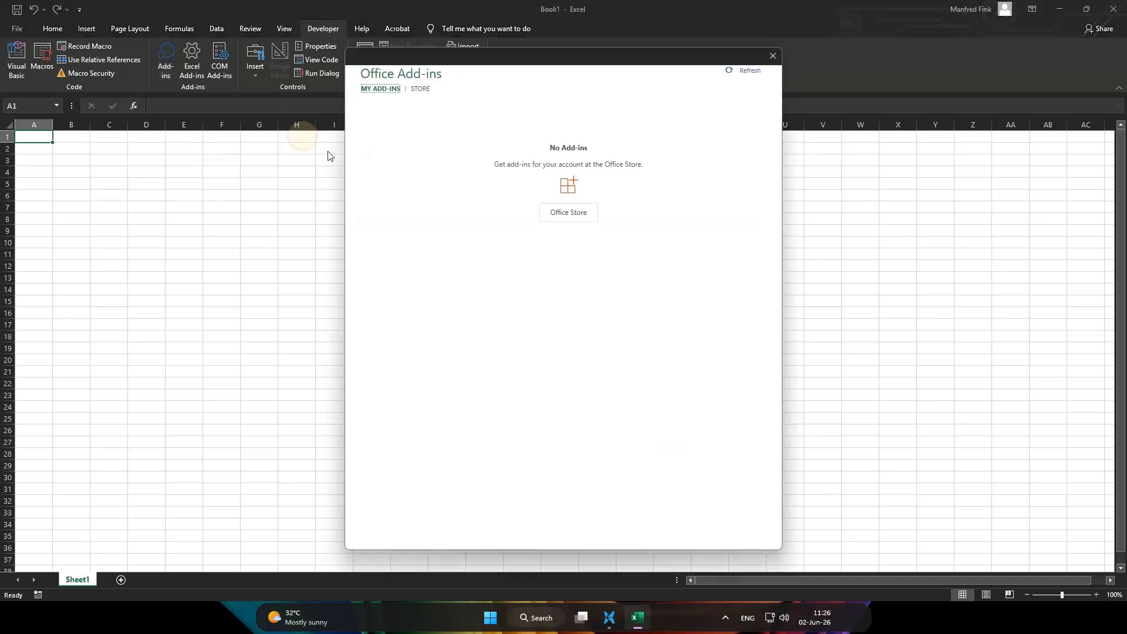
pyautogui.click(420, 90)
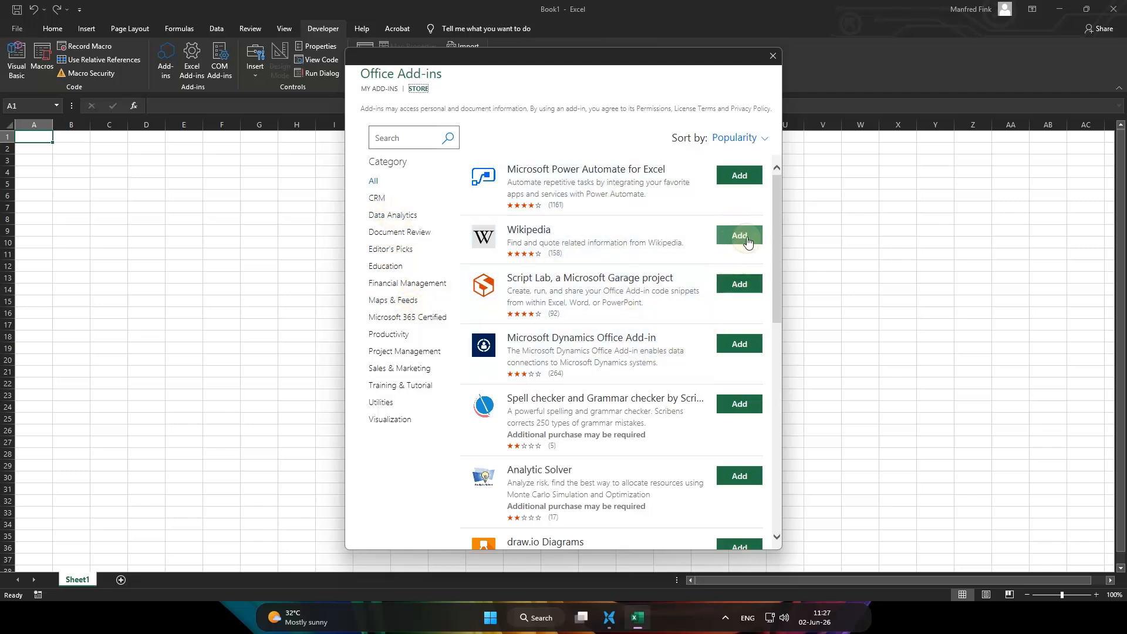
pyautogui.scroll(-3, 649, 244)
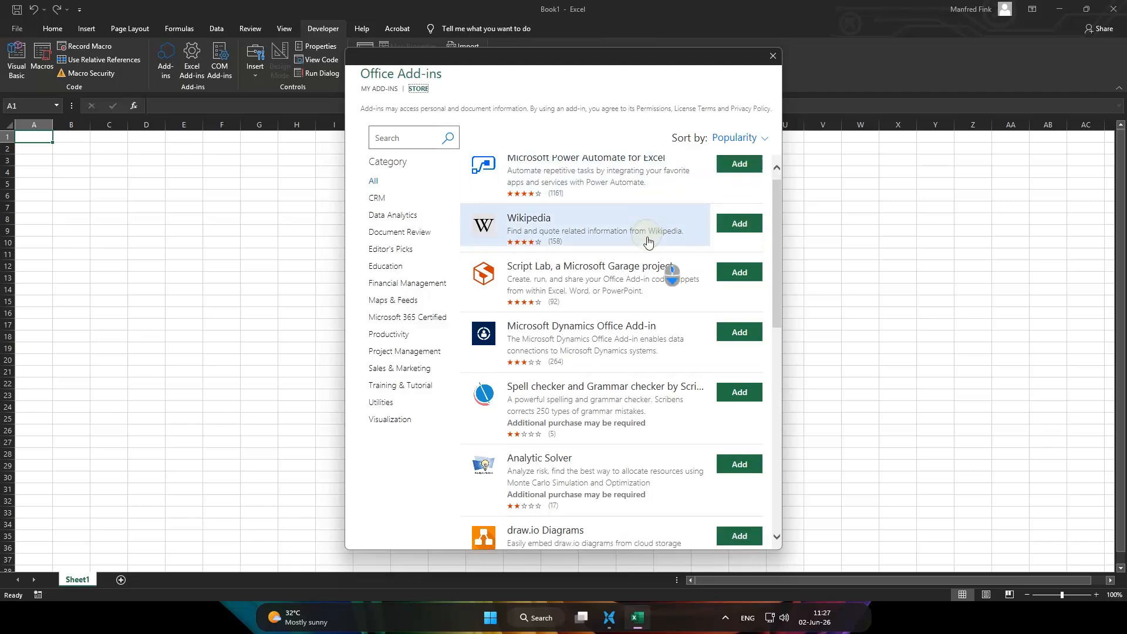
pyautogui.scroll(3, 647, 247)
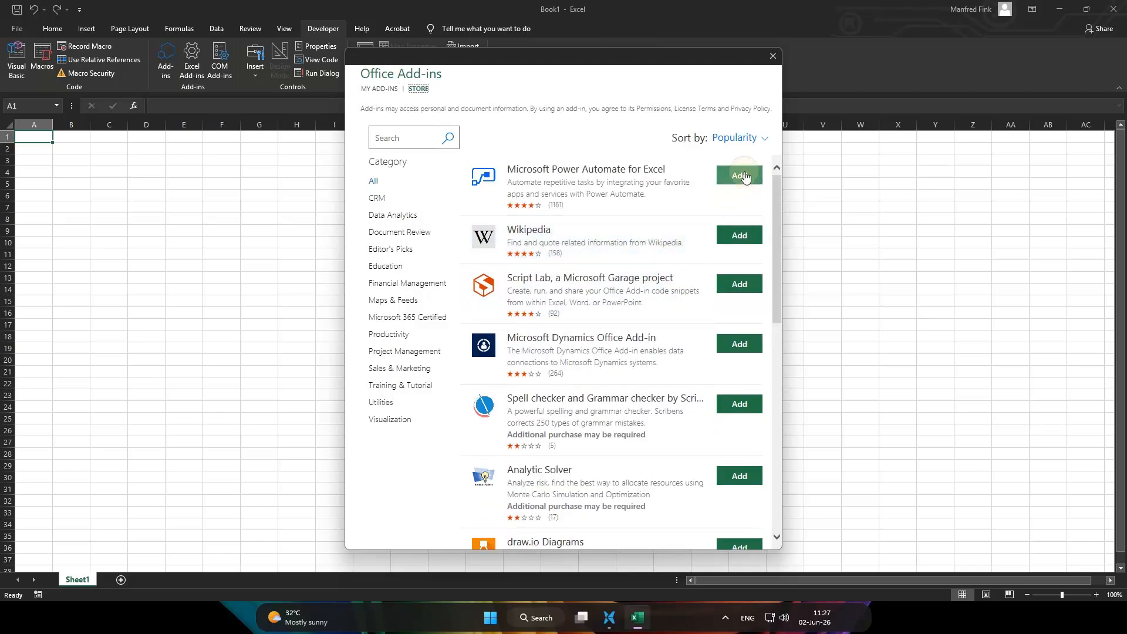
pyautogui.click(770, 61)
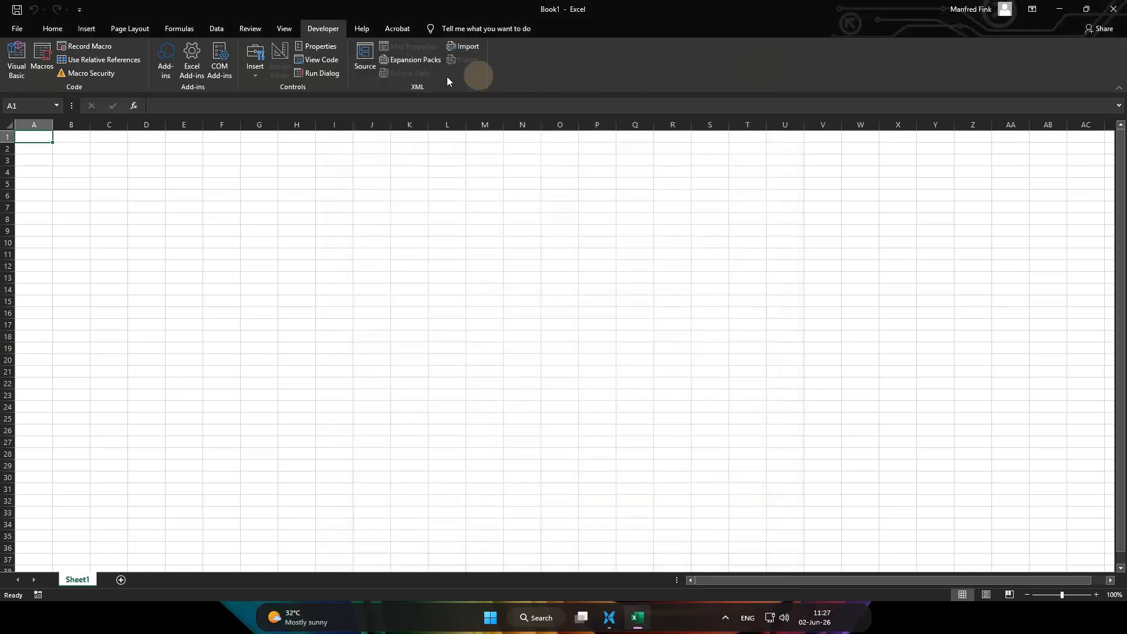
pyautogui.click(57, 31)
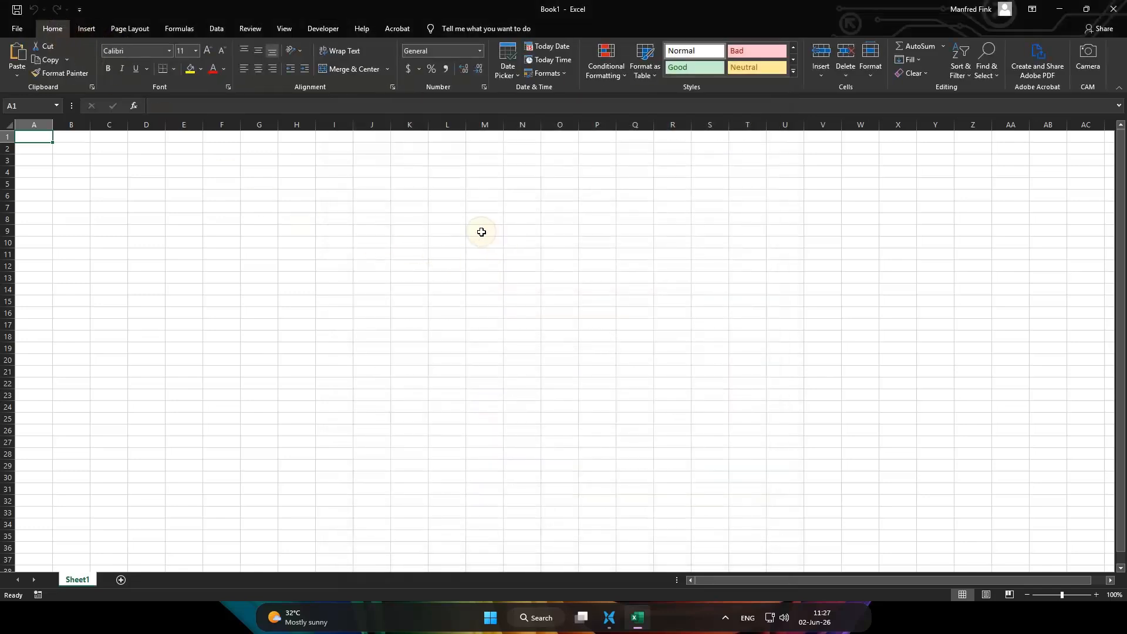